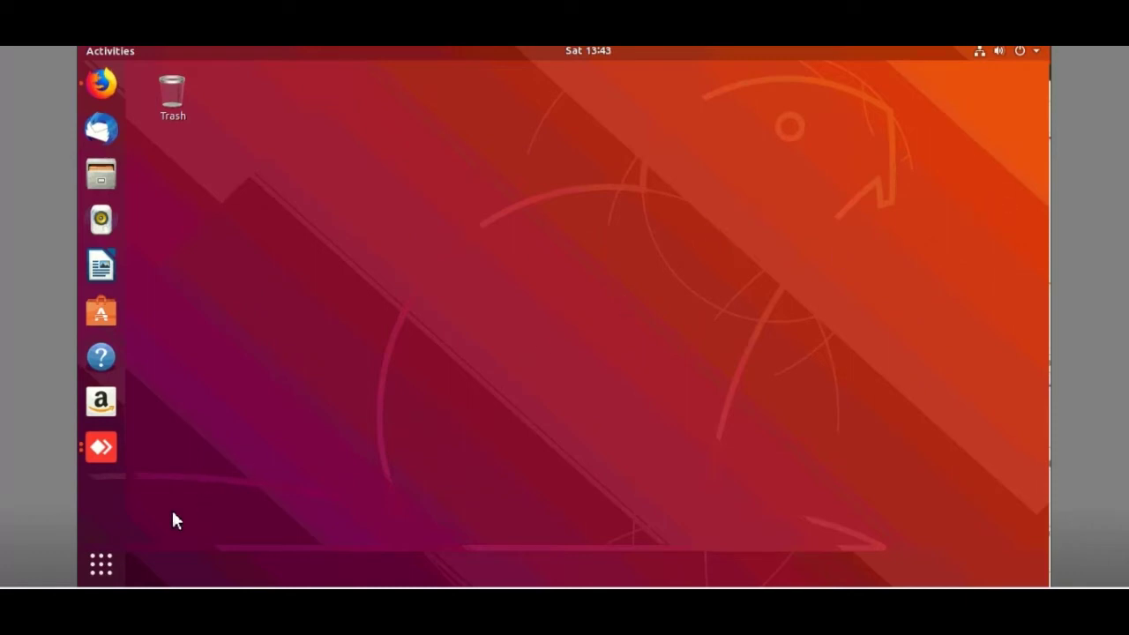
Launch VirtualBox by searching 'v' in the application list.
{"action": "left_click", "coordinate": [101, 564]}
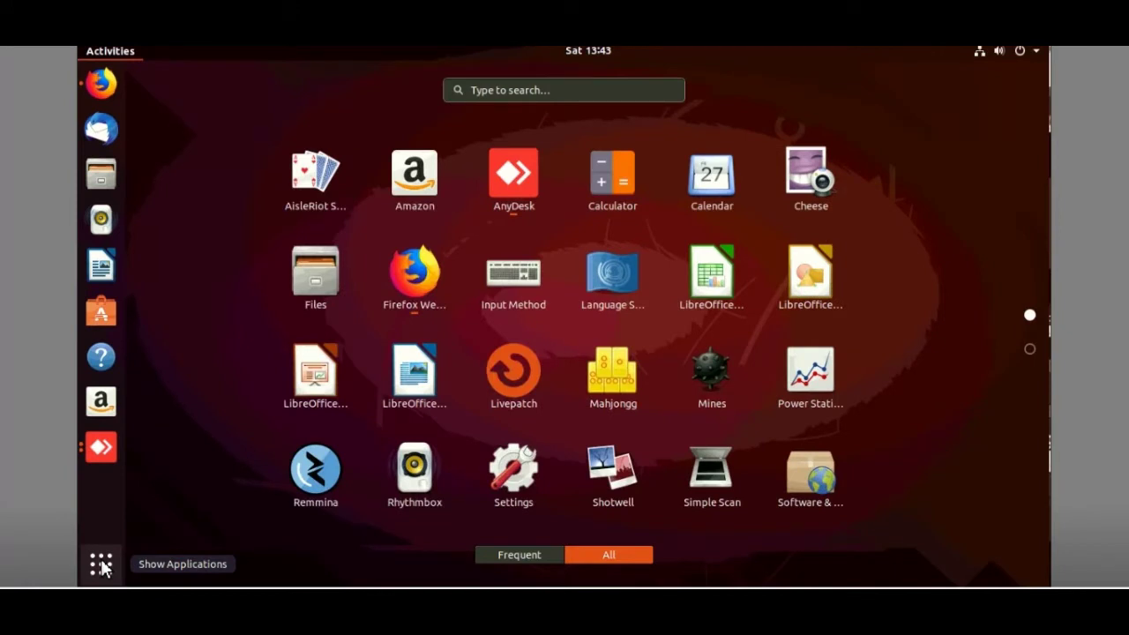
{"action": "type", "text": "v"}
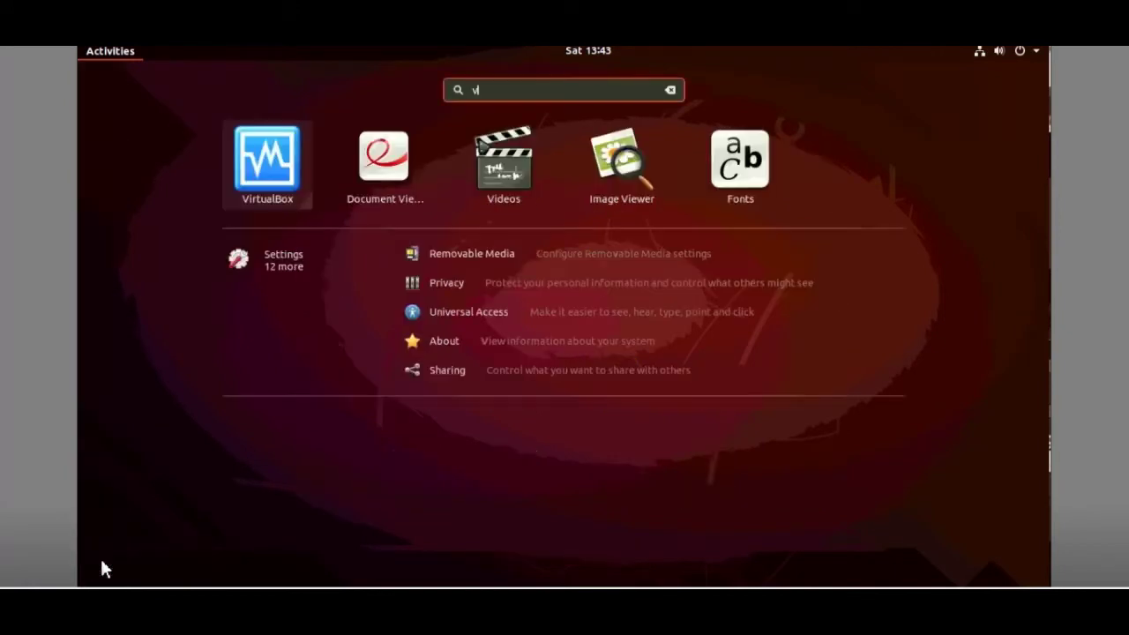
{"action": "left_click", "coordinate": [261, 183]}
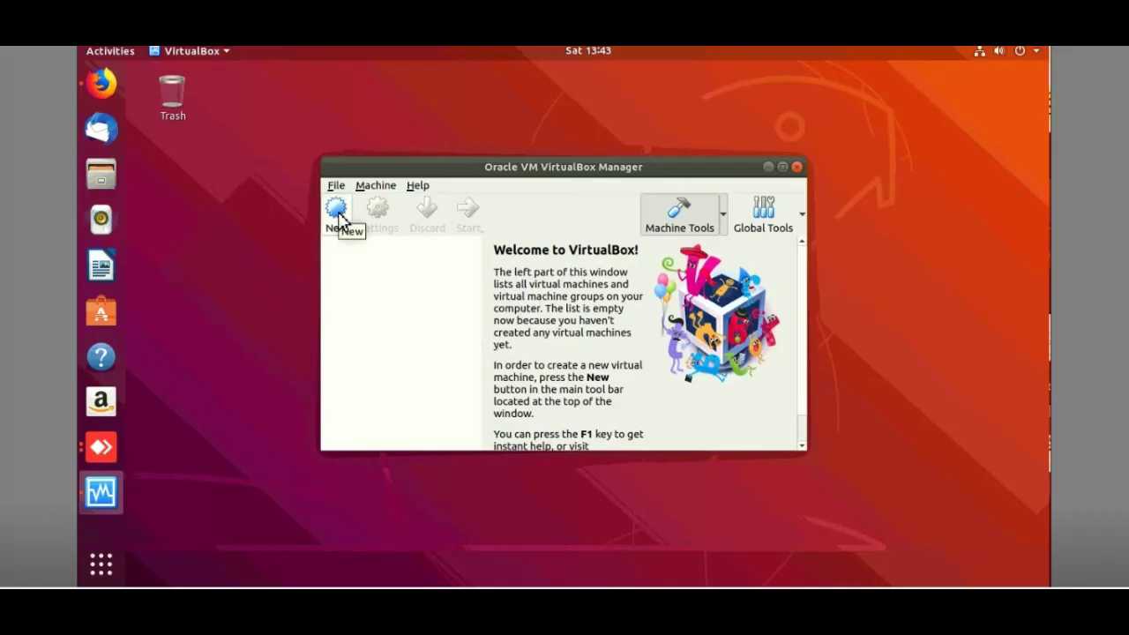
Create a new VM named 'Sahni Smart Solutions project' with type Linux and version Ubuntu (64-bit).
{"action": "left_click", "coordinate": [339, 215]}
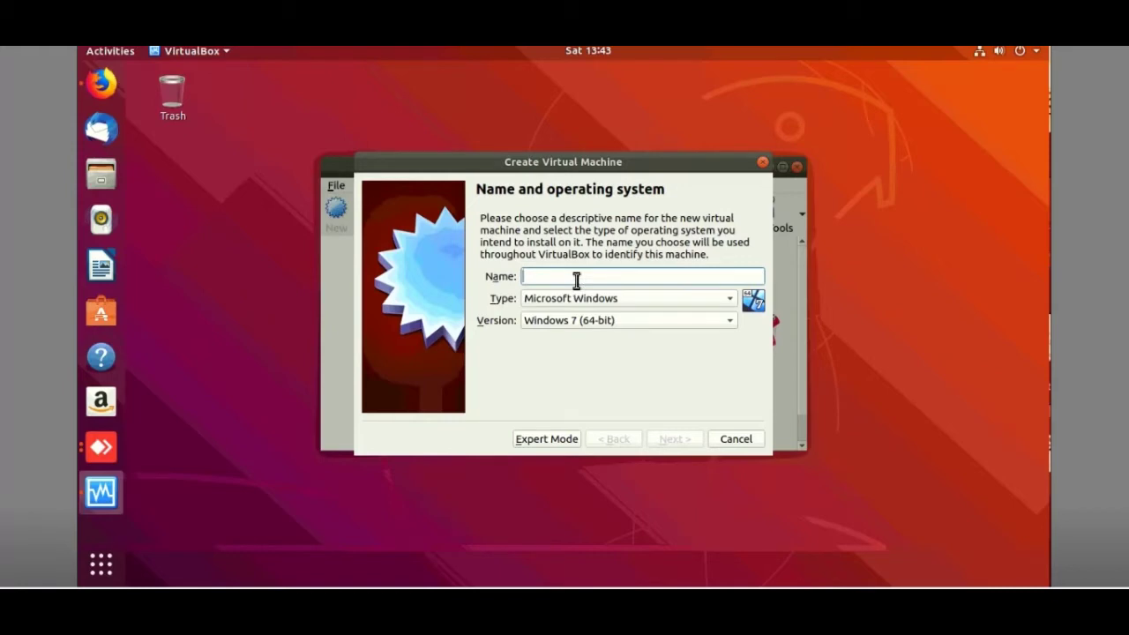
{"action": "type", "text": "Sahni Smart Solutions project"}
{"action": "left_click", "coordinate": [596, 301]}
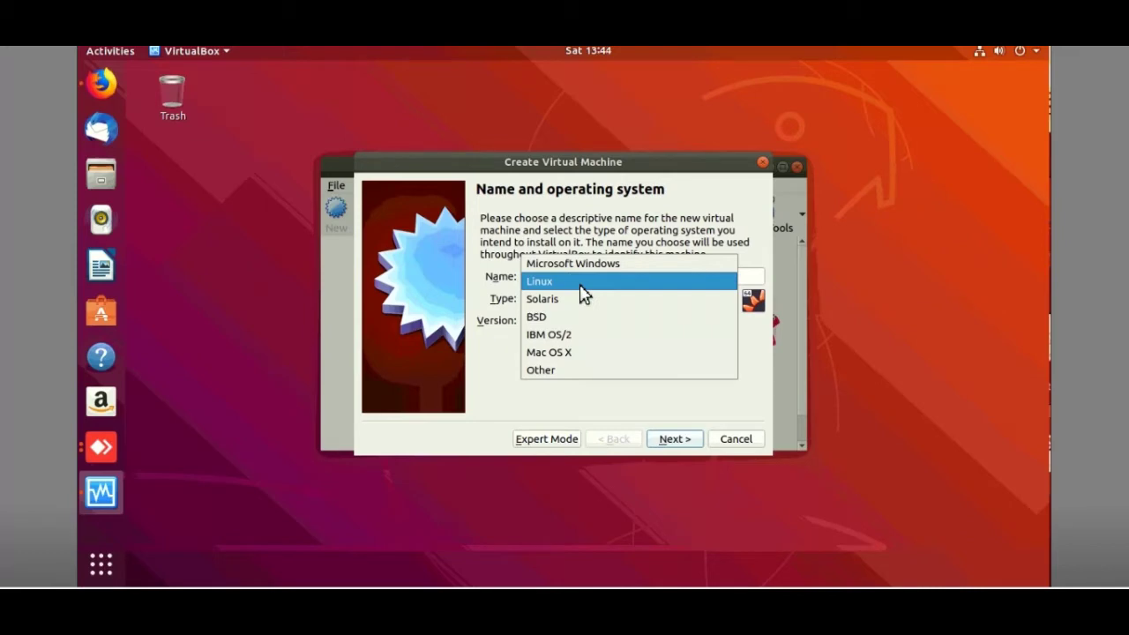
{"action": "left_click", "coordinate": [582, 282]}
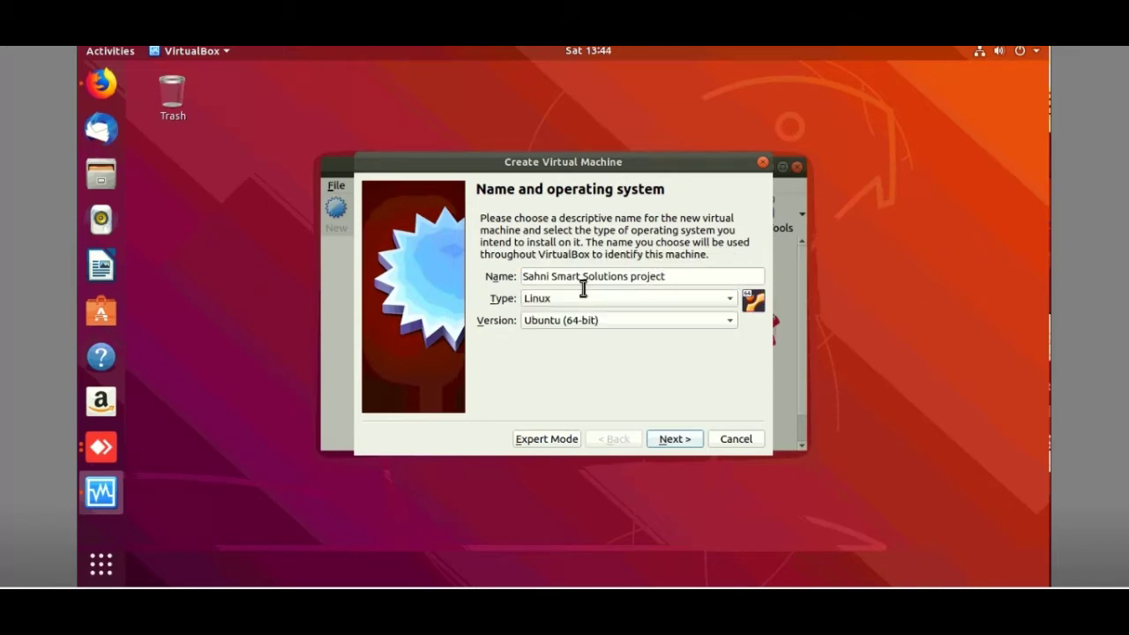
{"action": "left_click", "coordinate": [629, 325]}
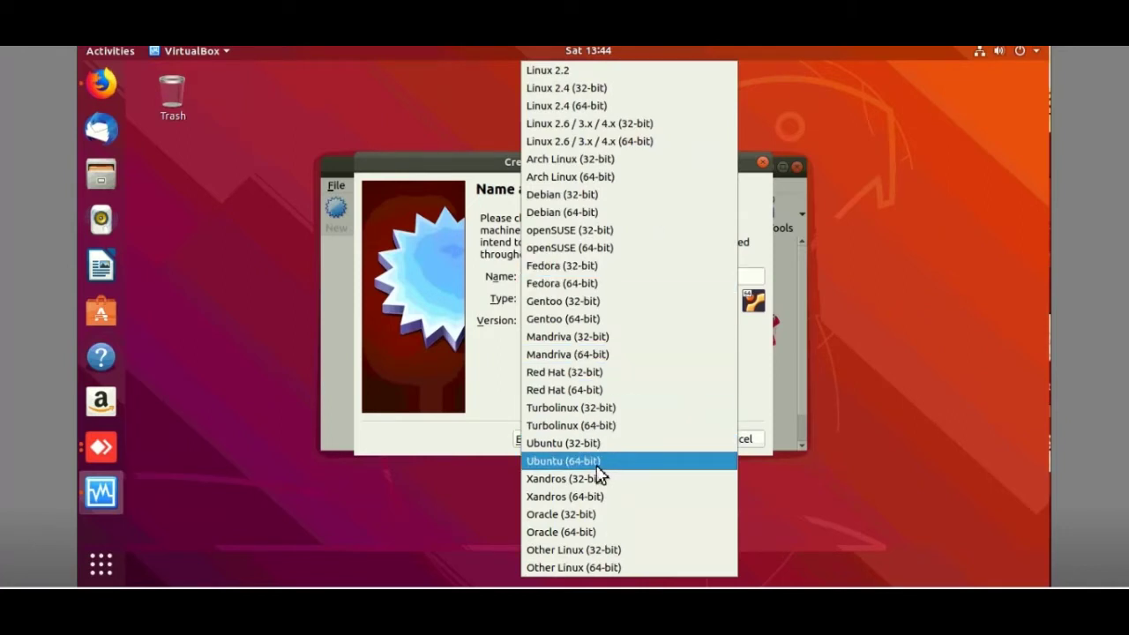
{"action": "left_click", "coordinate": [596, 461]}
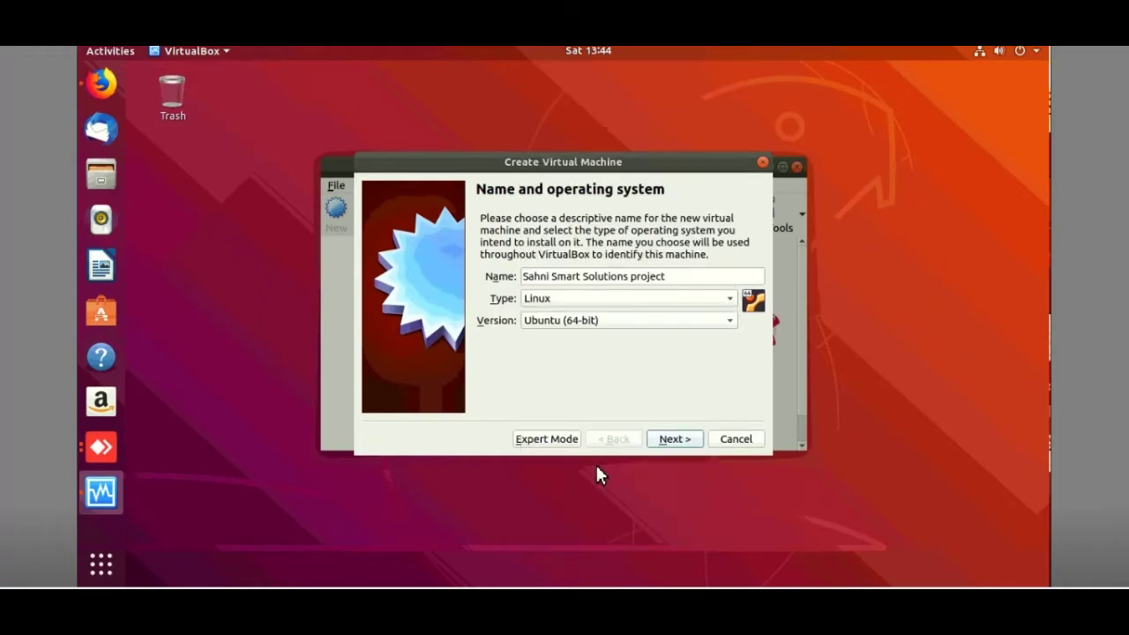
{"action": "left_click", "coordinate": [677, 441]}
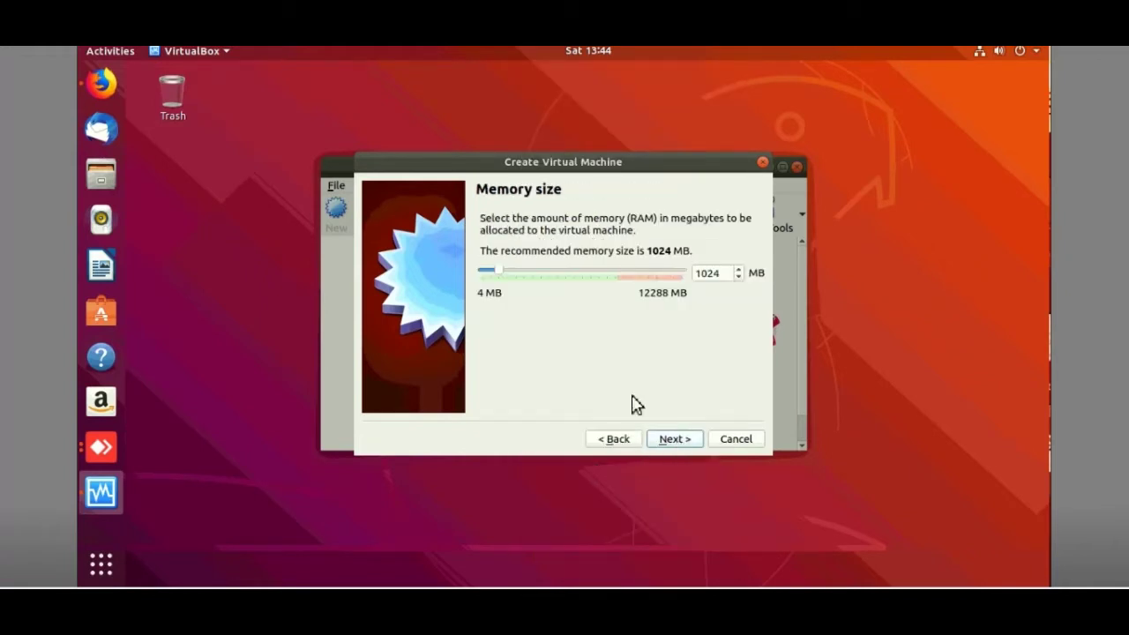
Allocate 6320 MB of memory to the new VM.
{"action": "left_click_drag", "start_coordinate": [503, 275], "coordinate": [588, 276]}
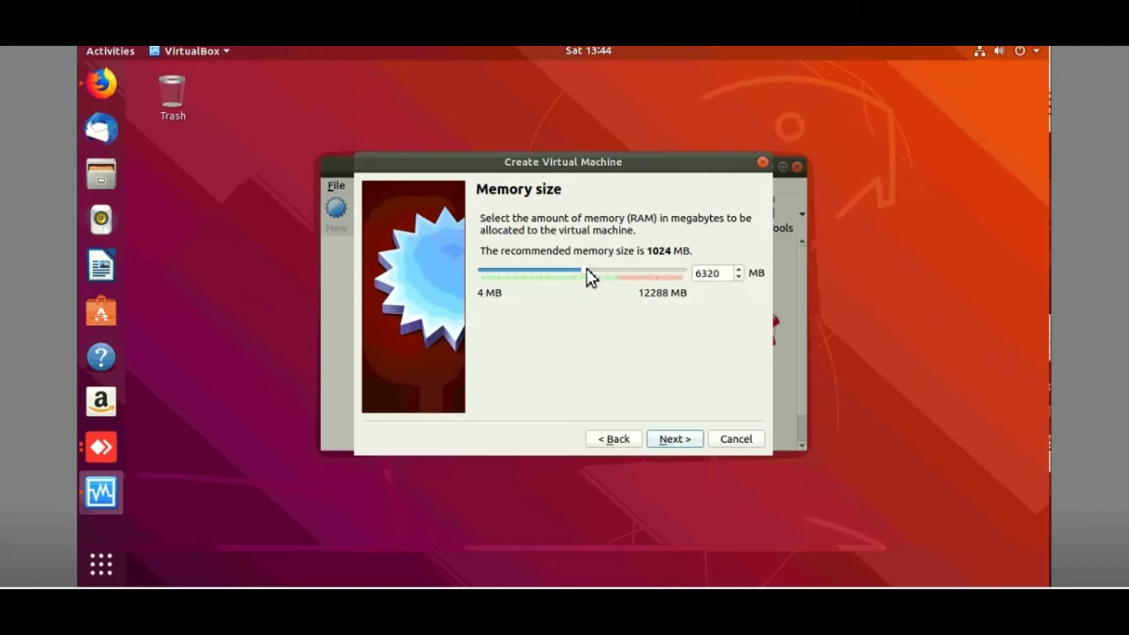
{"action": "left_click", "coordinate": [669, 445]}
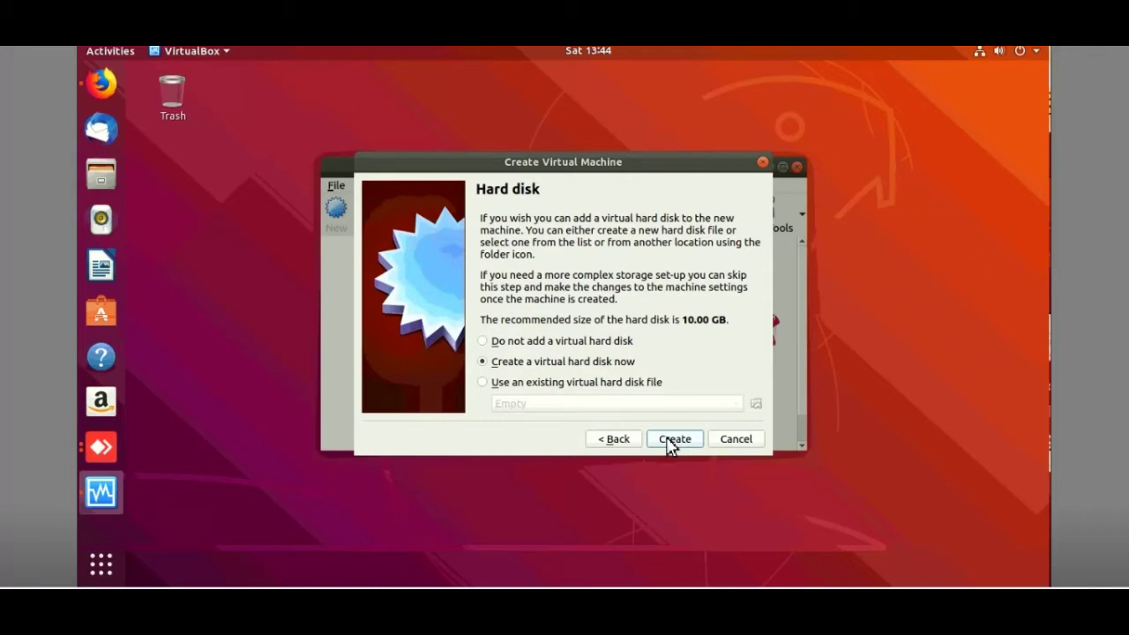
Add a dynamically allocated VDI hard disk of 158.73 GB to finish the machine.
{"action": "left_click", "coordinate": [670, 440]}
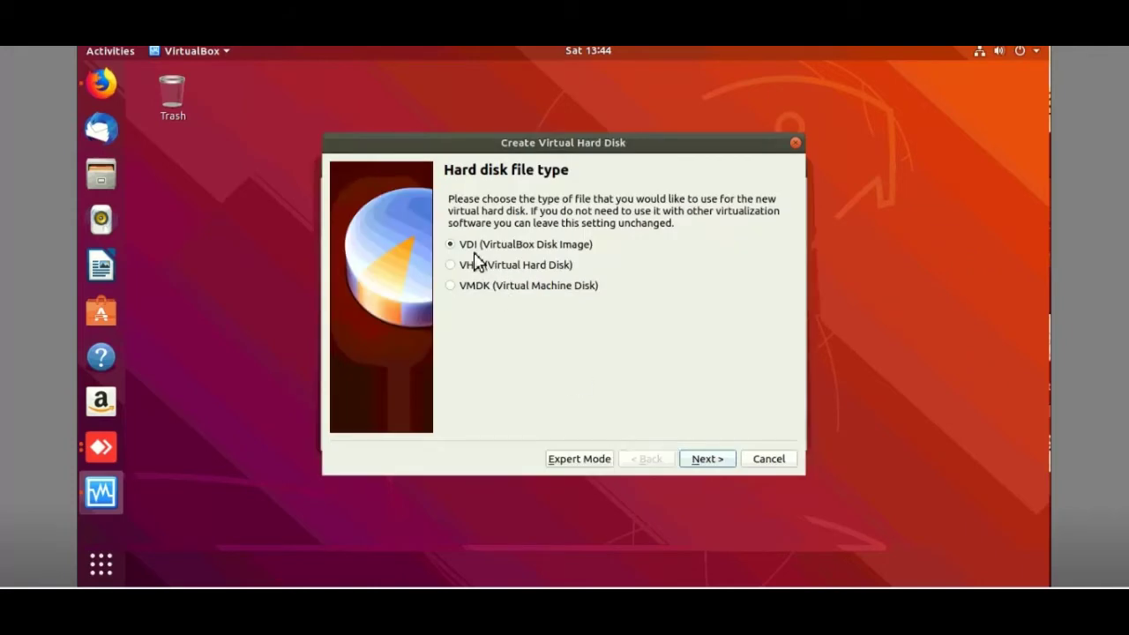
{"action": "left_click", "coordinate": [708, 459]}
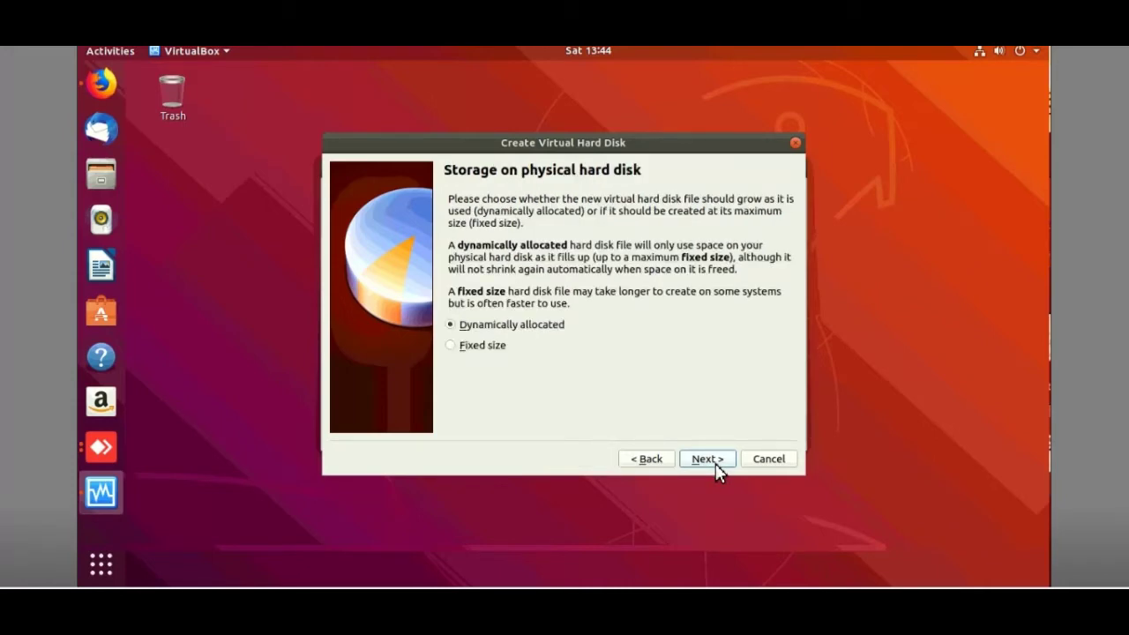
{"action": "left_click", "coordinate": [707, 458]}
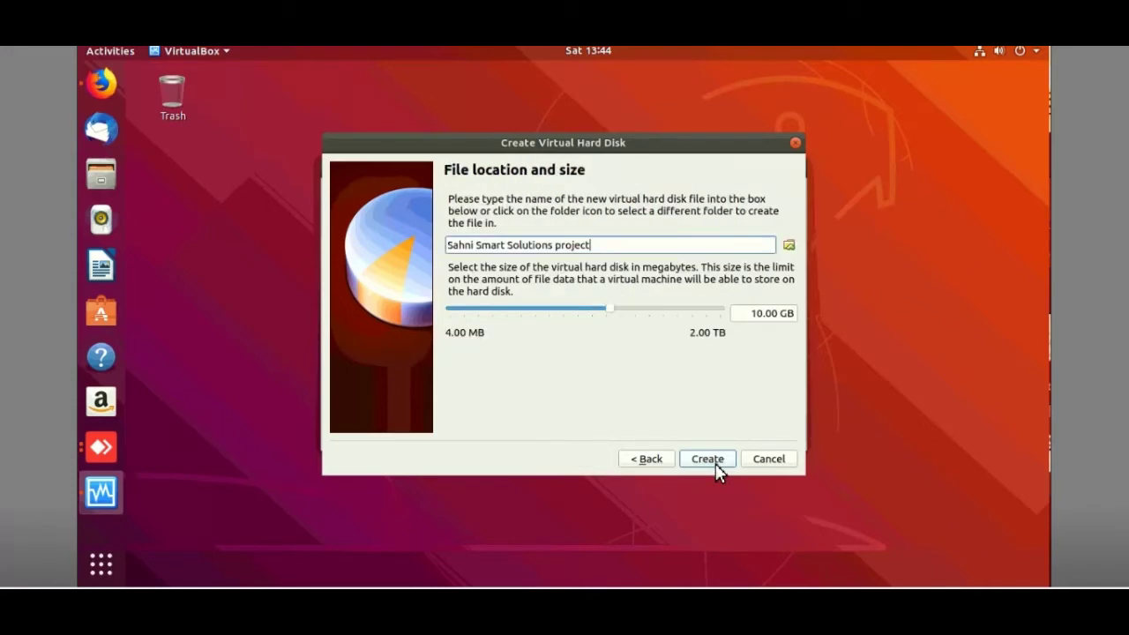
{"action": "left_click_drag", "start_coordinate": [610, 313], "coordinate": [670, 318]}
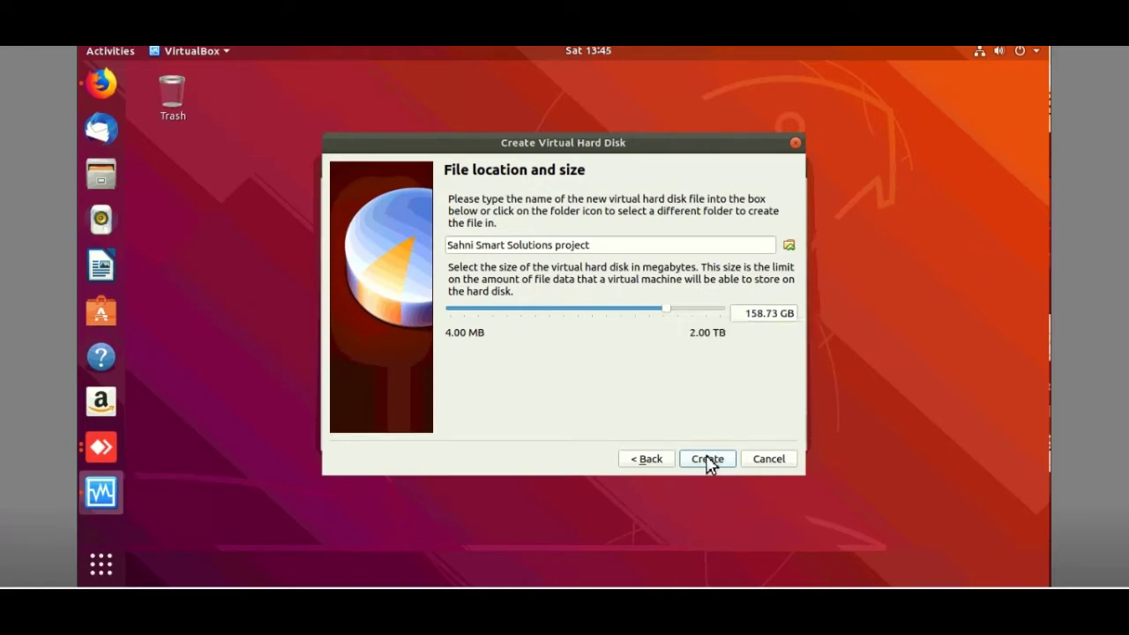
{"action": "left_click", "coordinate": [707, 460]}
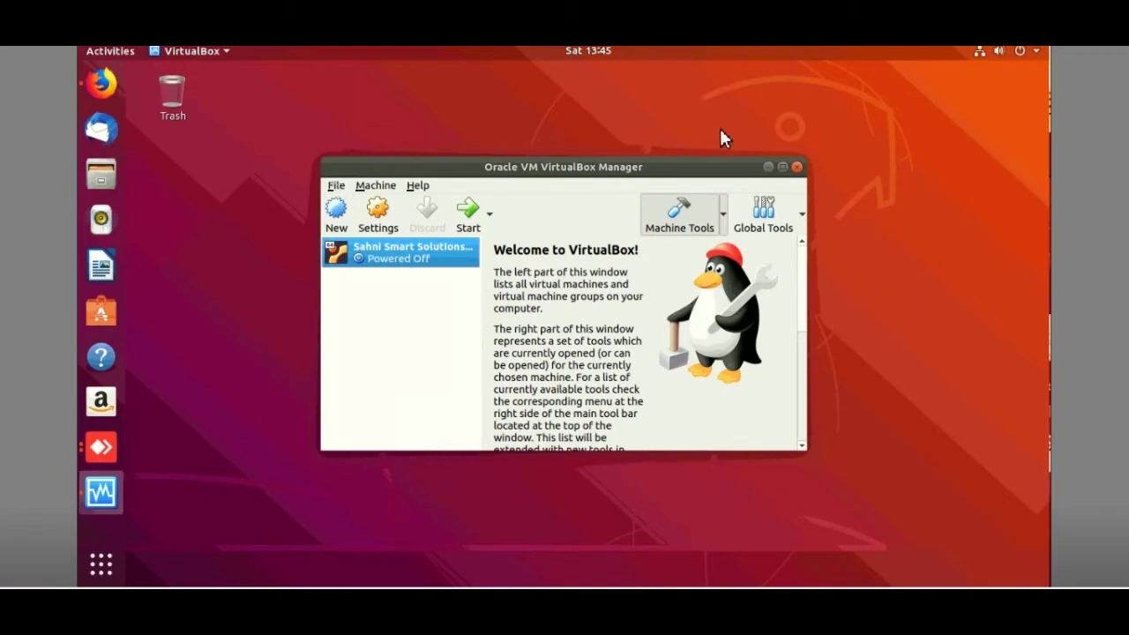
Power on the new VM, then switch to Firefox.
{"action": "left_click", "coordinate": [470, 218]}
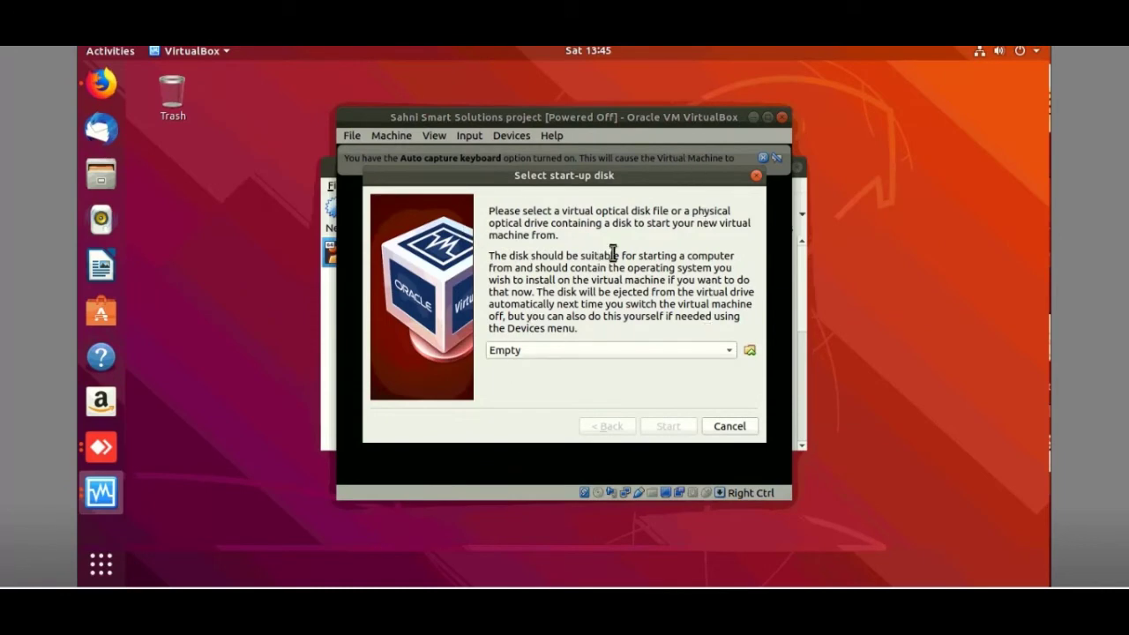
{"action": "left_click", "coordinate": [101, 89]}
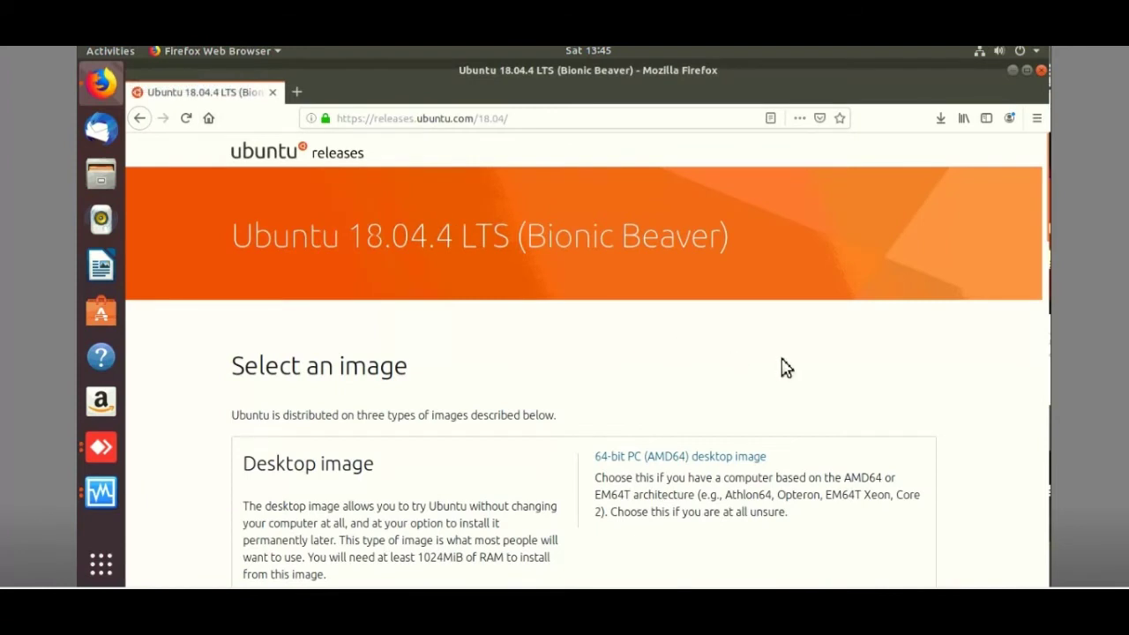
Confirm ubuntu-18.04.4-desktop-amd64.iso downloaded completely (2.0 GB), then minimize Firefox.
{"action": "left_click", "coordinate": [942, 124]}
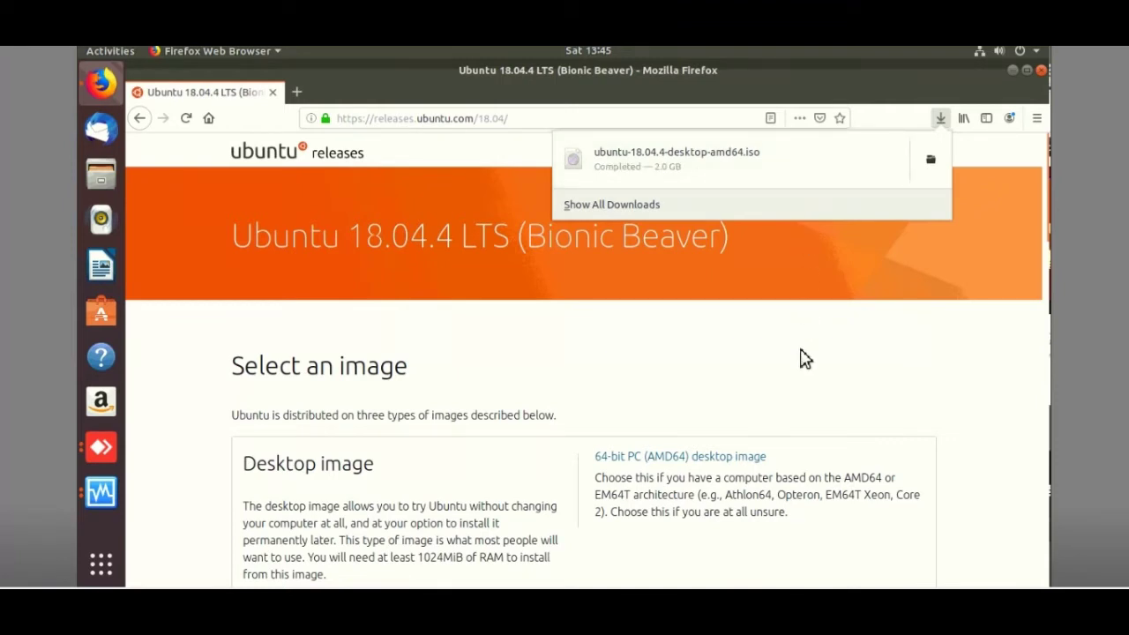
{"action": "key", "text": "Escape"}
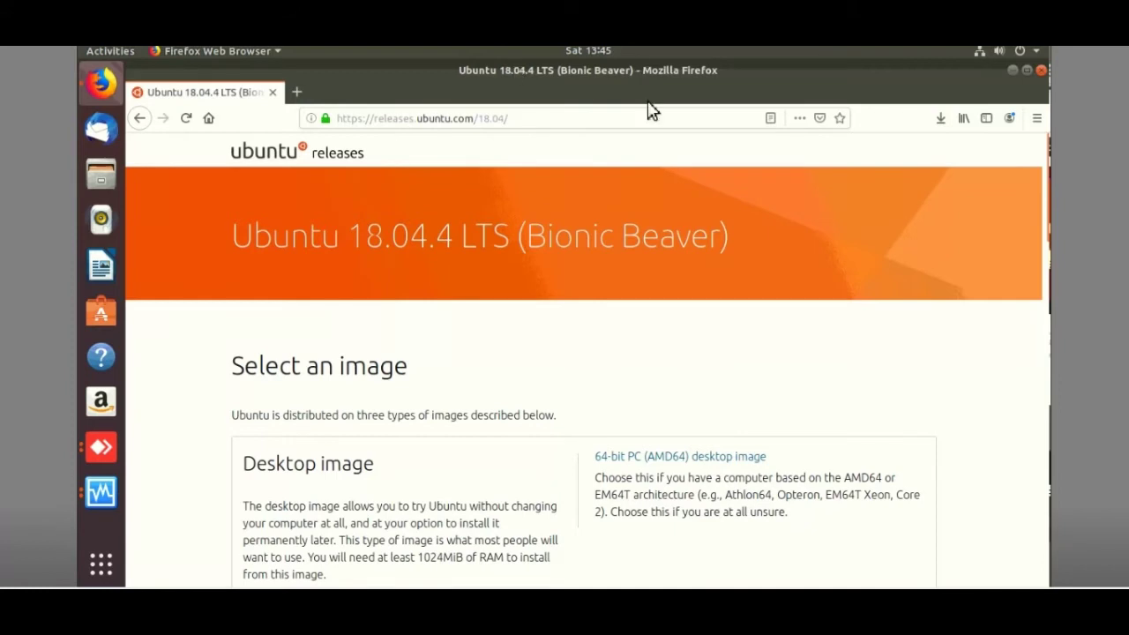
{"action": "left_click", "coordinate": [1011, 70]}
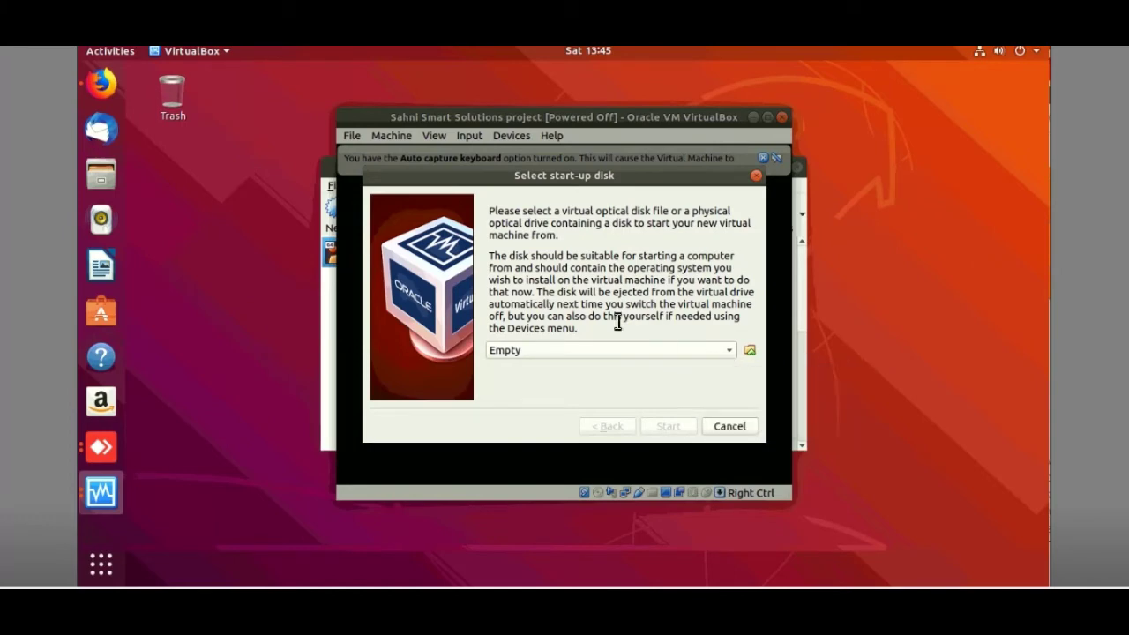
Boot the VM from ubuntu-18.04.4-desktop-amd64.iso in the Downloads folder.
{"action": "left_click", "coordinate": [749, 349]}
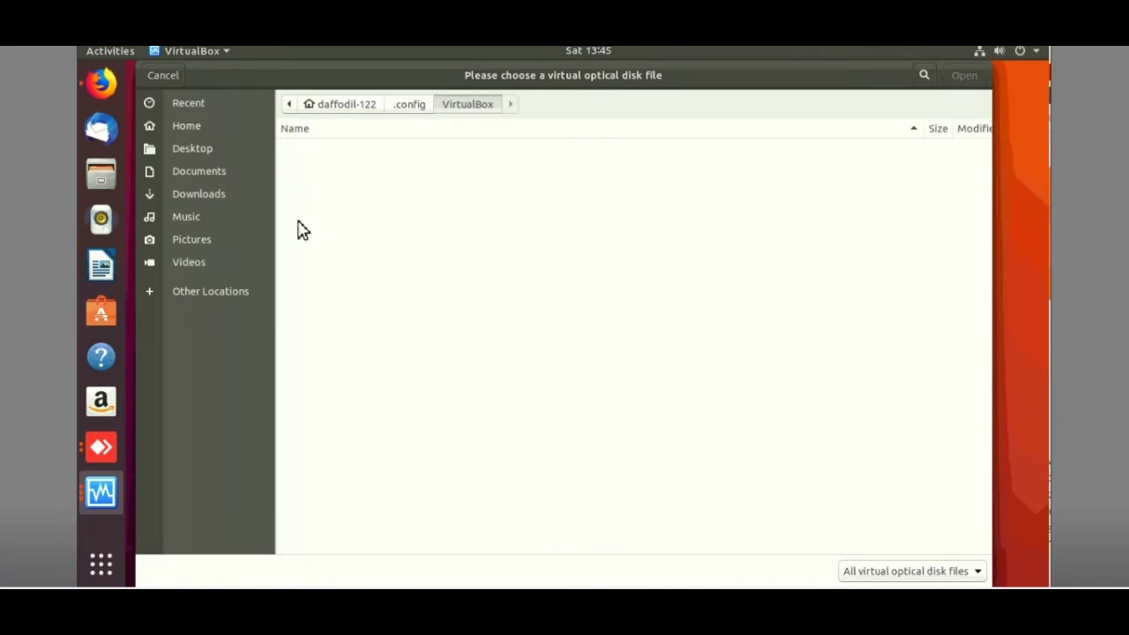
{"action": "left_click", "coordinate": [219, 193]}
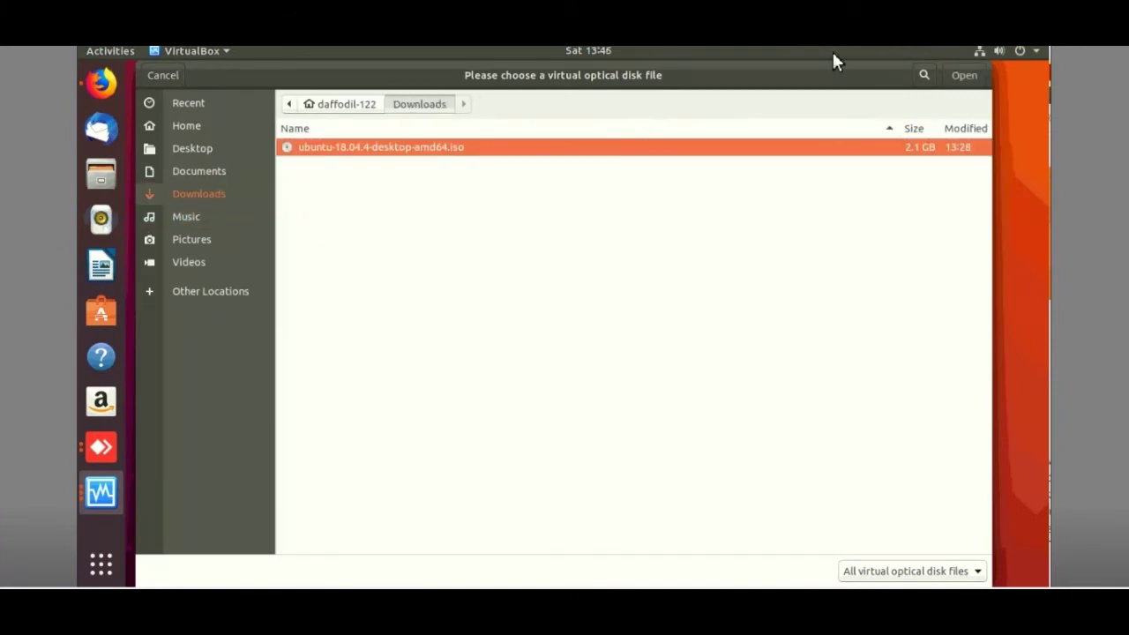
{"action": "left_click", "coordinate": [963, 75]}
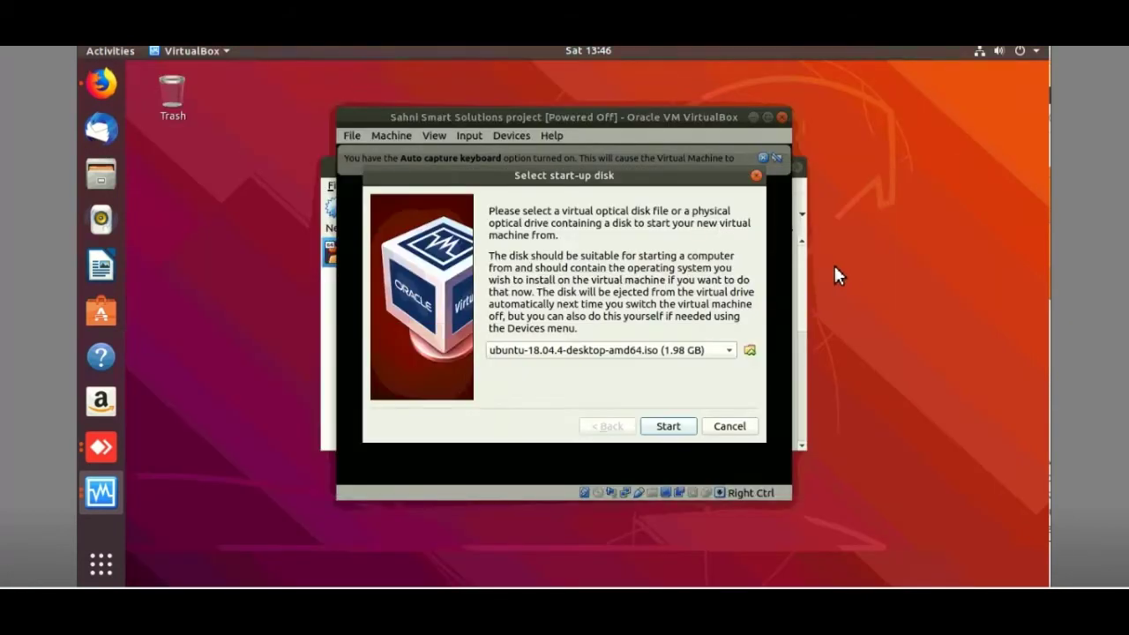
{"action": "left_click", "coordinate": [668, 427]}
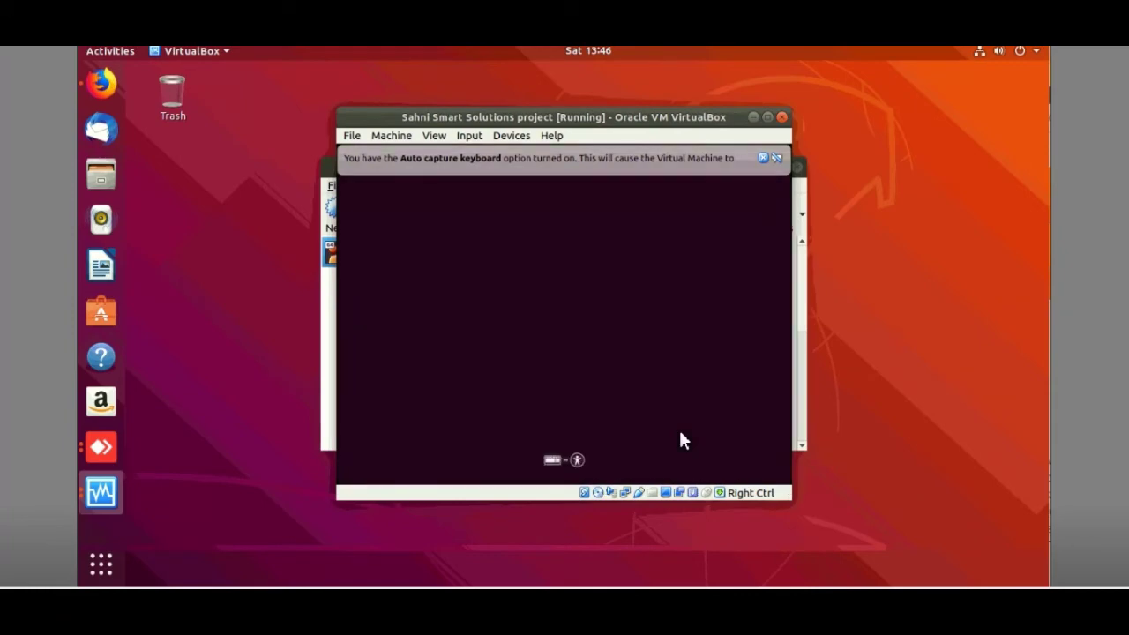
Maximize the VM window and dismiss the mouse-integration and keyboard auto-capture notices.
{"action": "left_click", "coordinate": [768, 118]}
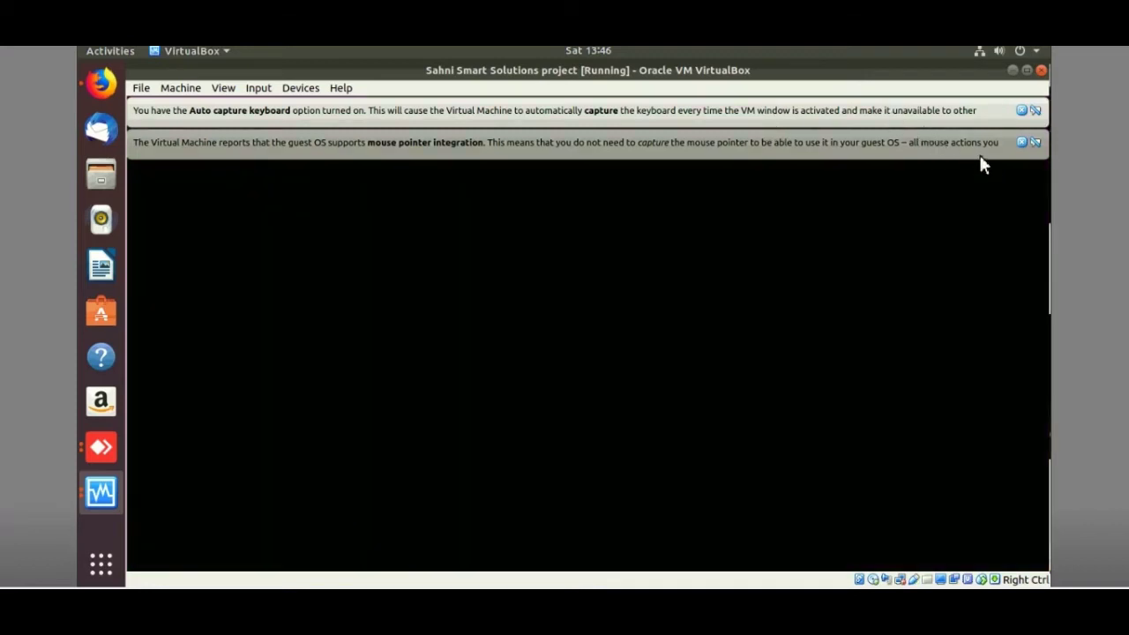
{"action": "left_click", "coordinate": [1021, 143]}
{"action": "left_click", "coordinate": [1022, 111]}
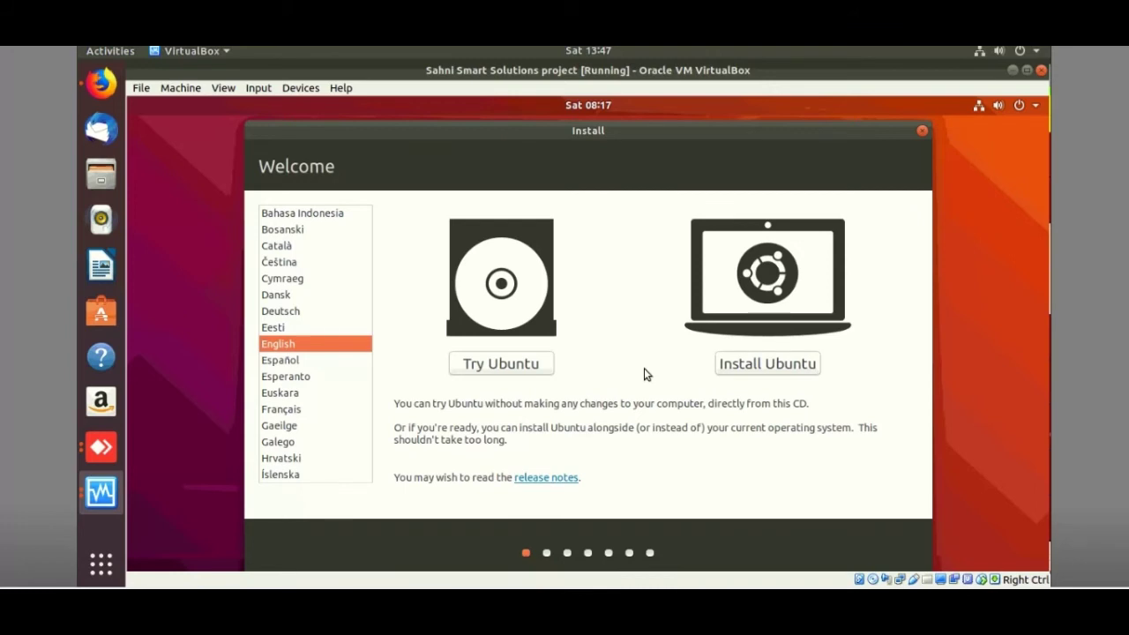
Start the Ubuntu install with English (US) keyboard, Normal installation, and no updates downloaded.
{"action": "left_click", "coordinate": [749, 370]}
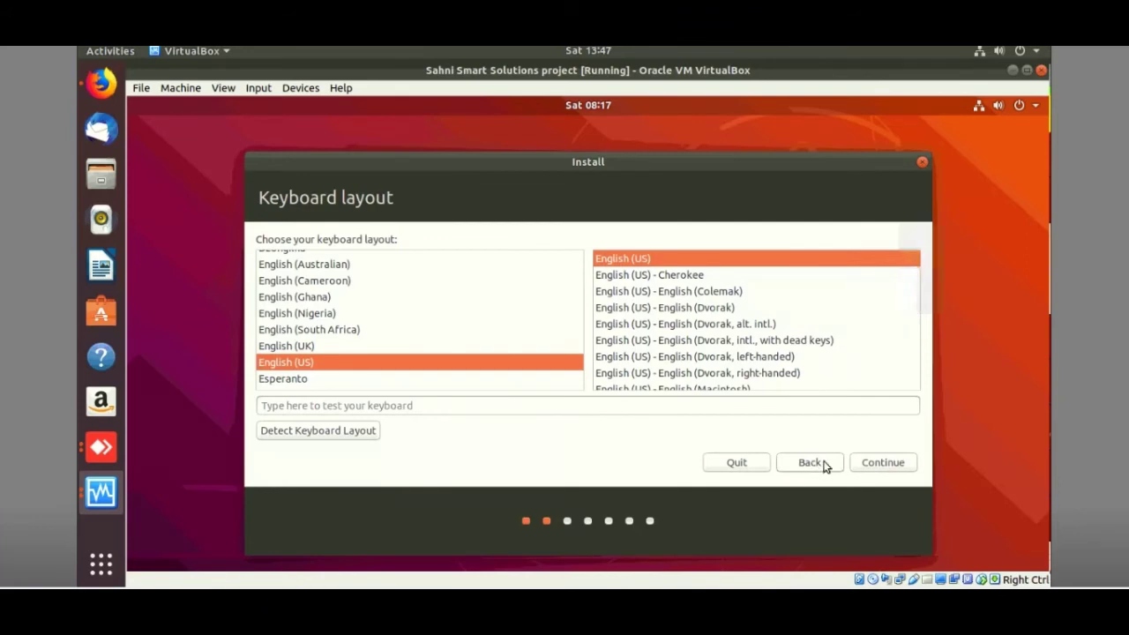
{"action": "left_click", "coordinate": [881, 463]}
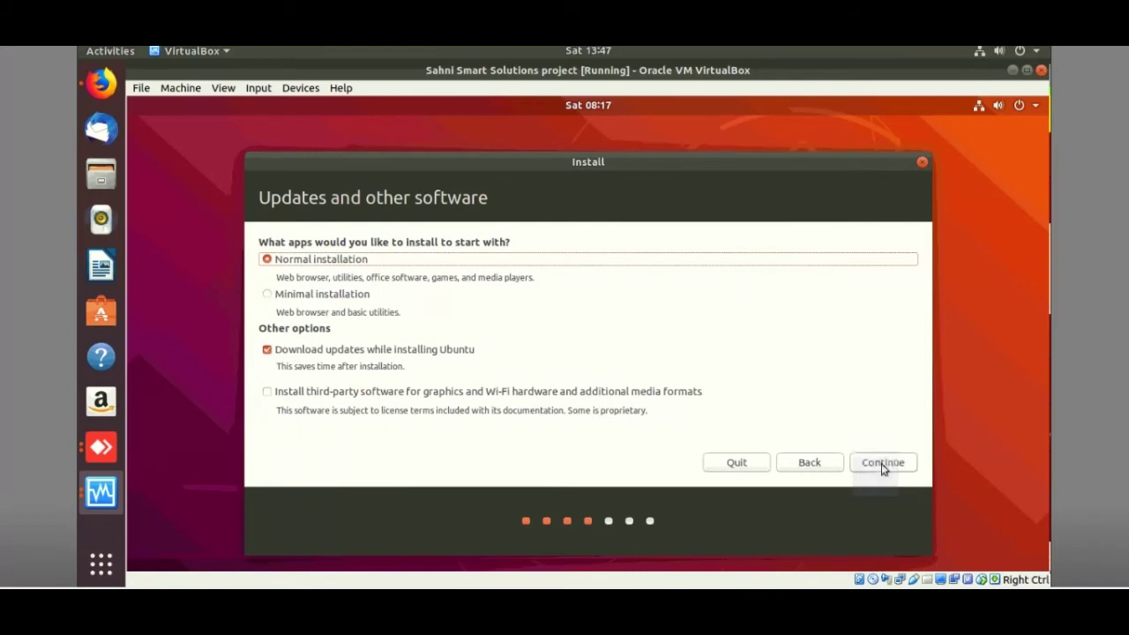
{"action": "left_click", "coordinate": [882, 464]}
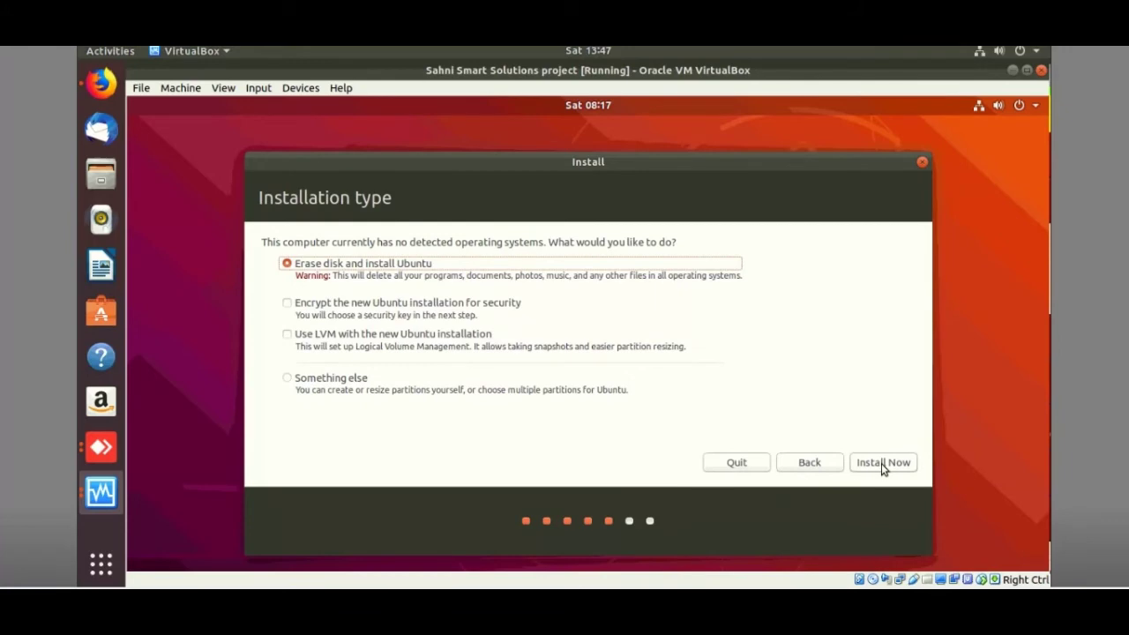
{"action": "left_click", "coordinate": [807, 474]}
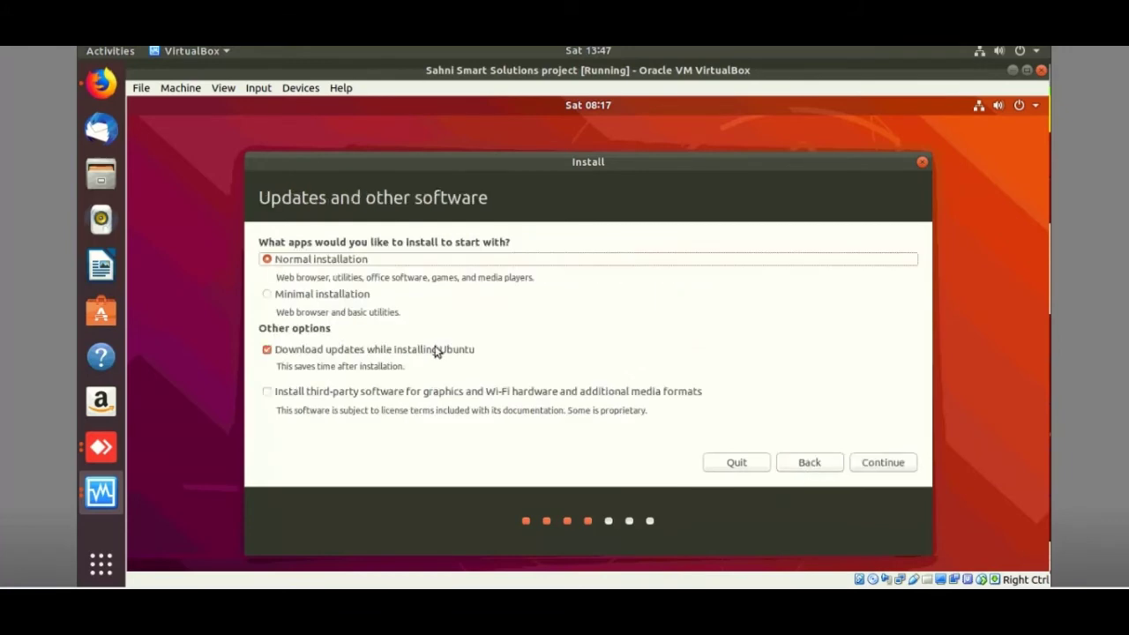
{"action": "left_click", "coordinate": [268, 350]}
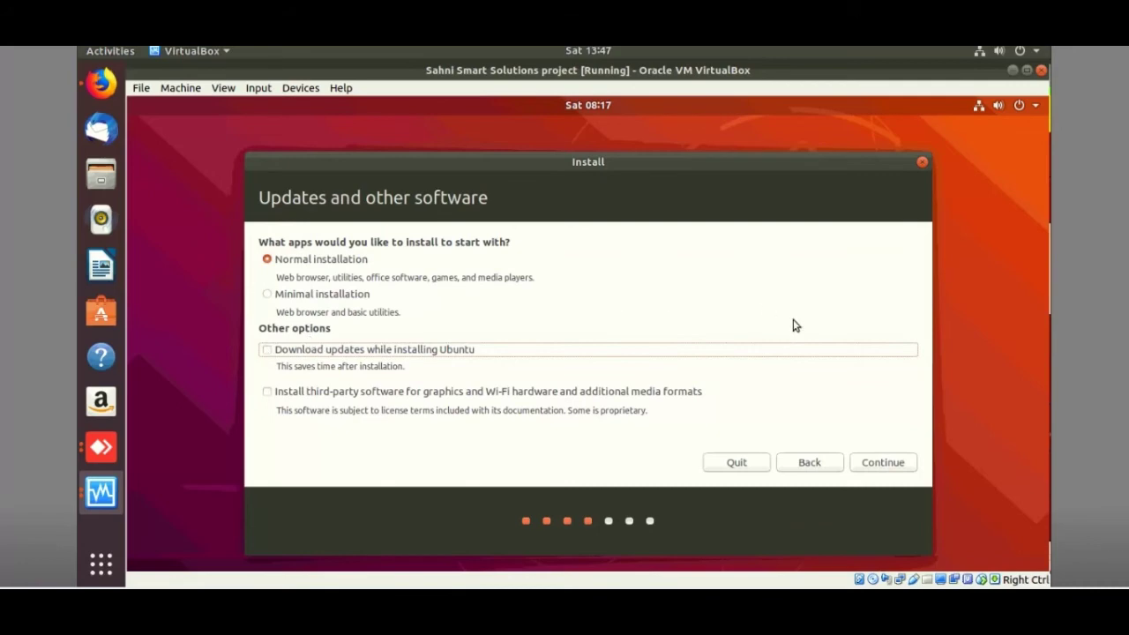
Choose Erase disk and install Ubuntu, confirming the partition changes.
{"action": "left_click", "coordinate": [877, 471]}
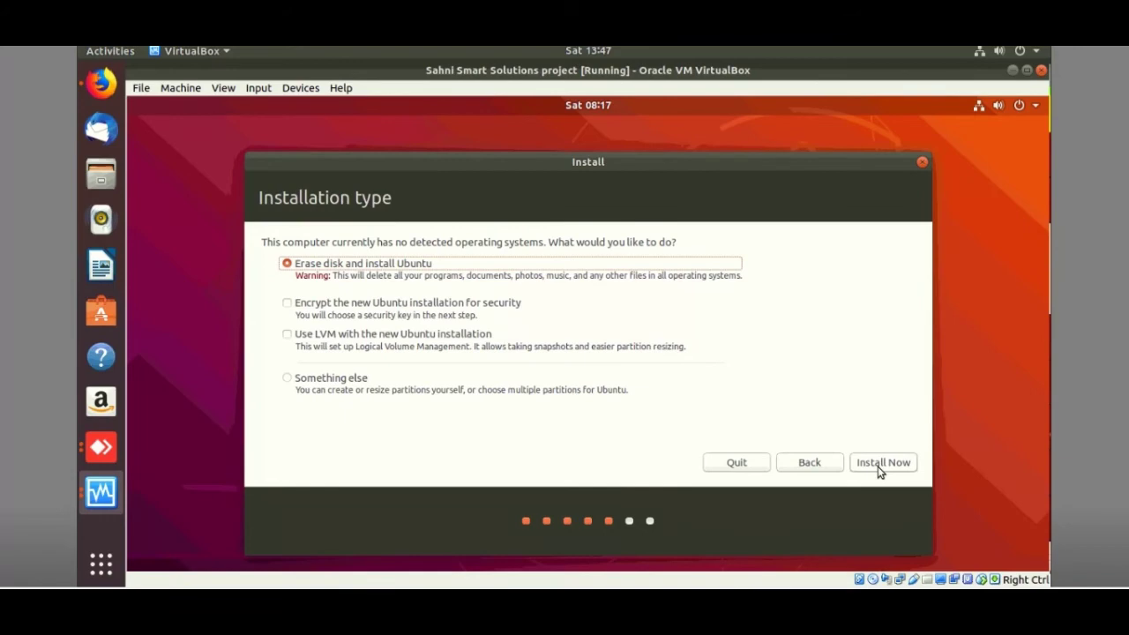
{"action": "left_click", "coordinate": [879, 470]}
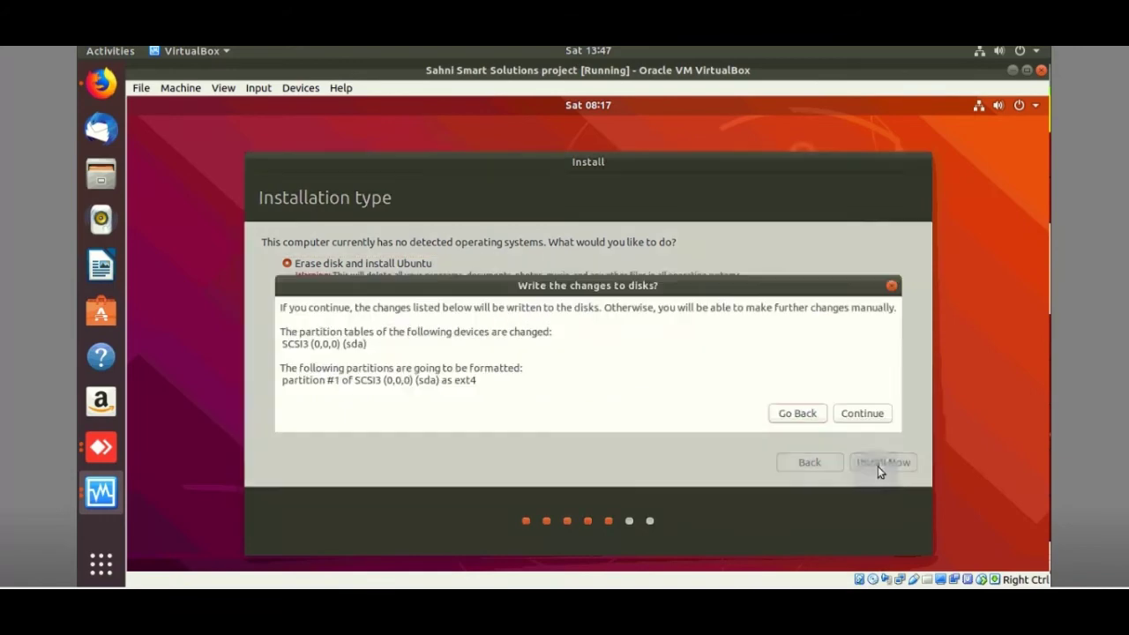
{"action": "left_click", "coordinate": [861, 412]}
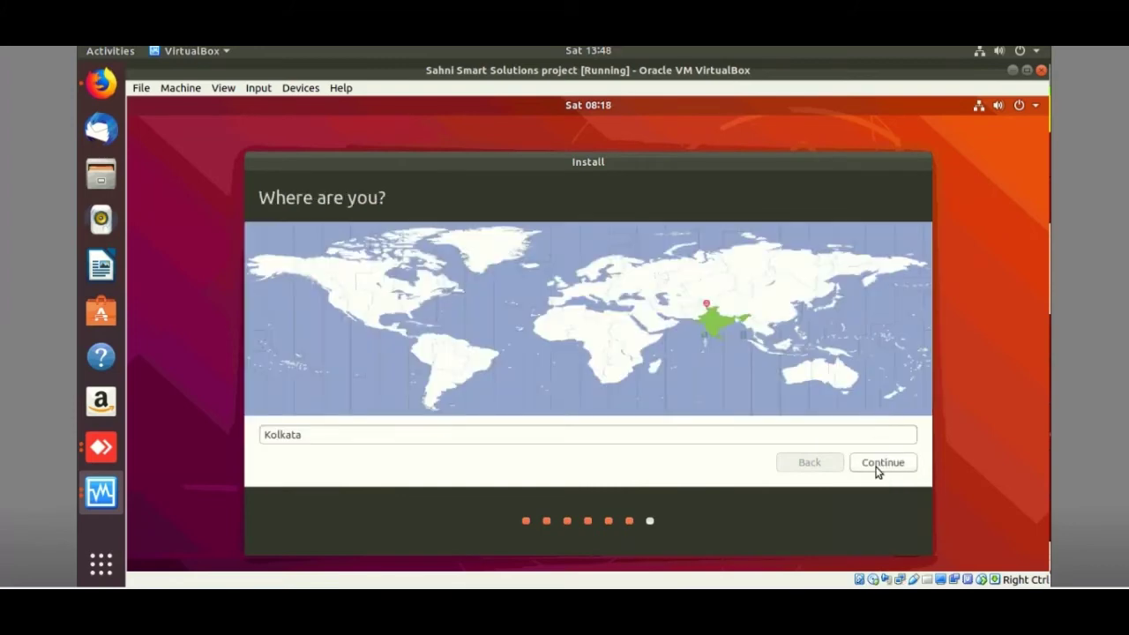
Keep the Kolkata time zone, enter the user's name and password twice, and run the installation.
{"action": "left_click", "coordinate": [871, 465]}
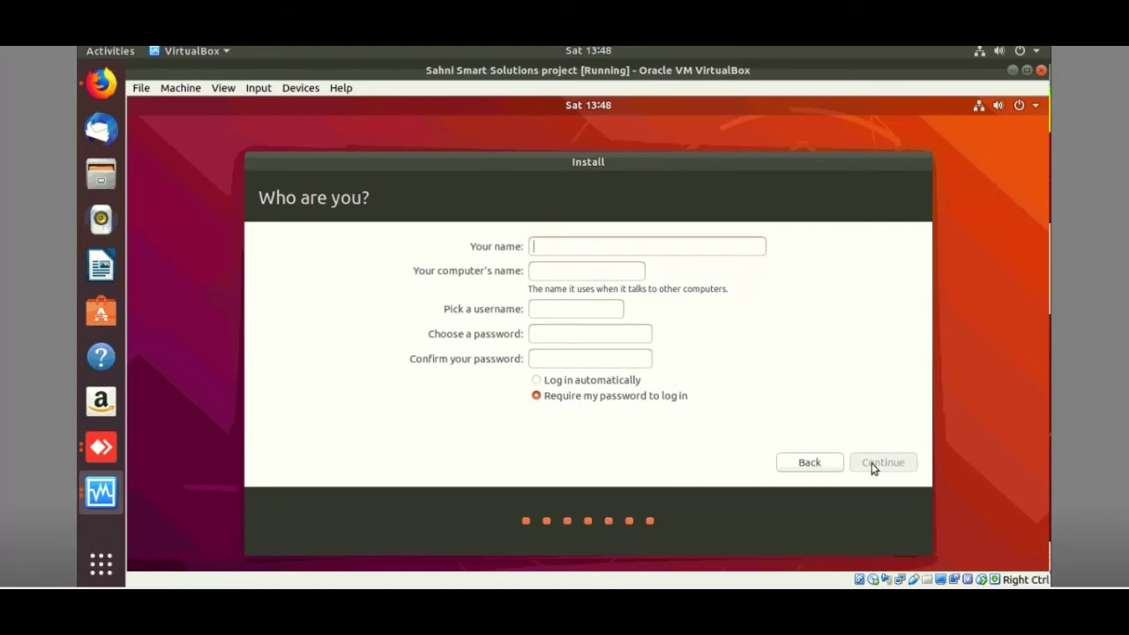
{"action": "type", "text": "daffo"}
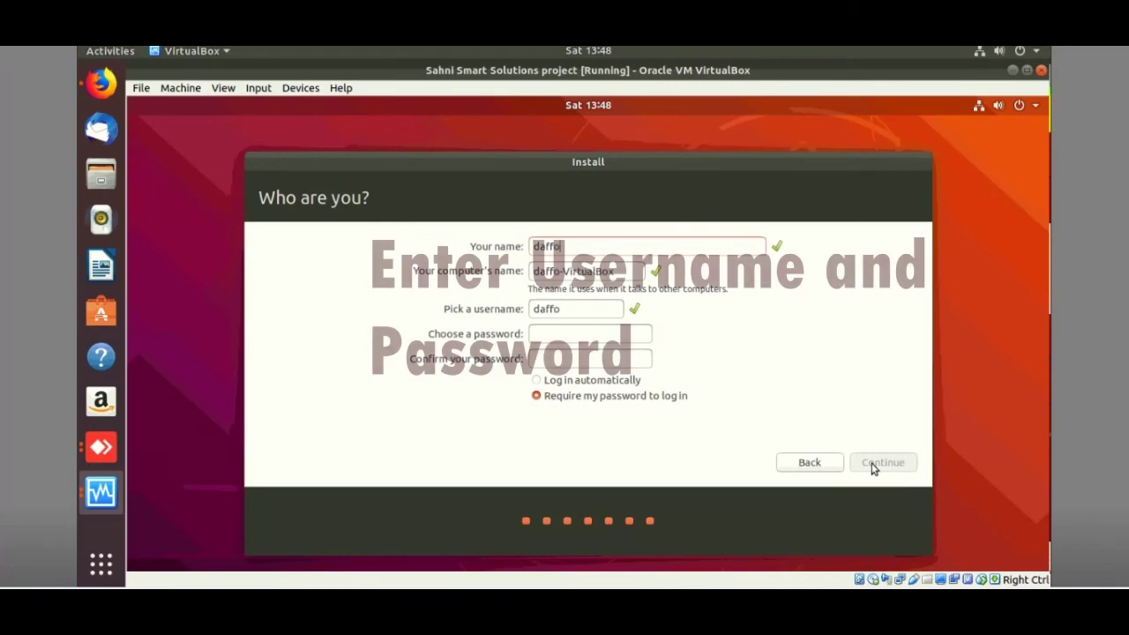
{"action": "type", "text": "dil"}
{"action": "key", "text": "Tab"}
{"action": "key", "text": "Tab"}
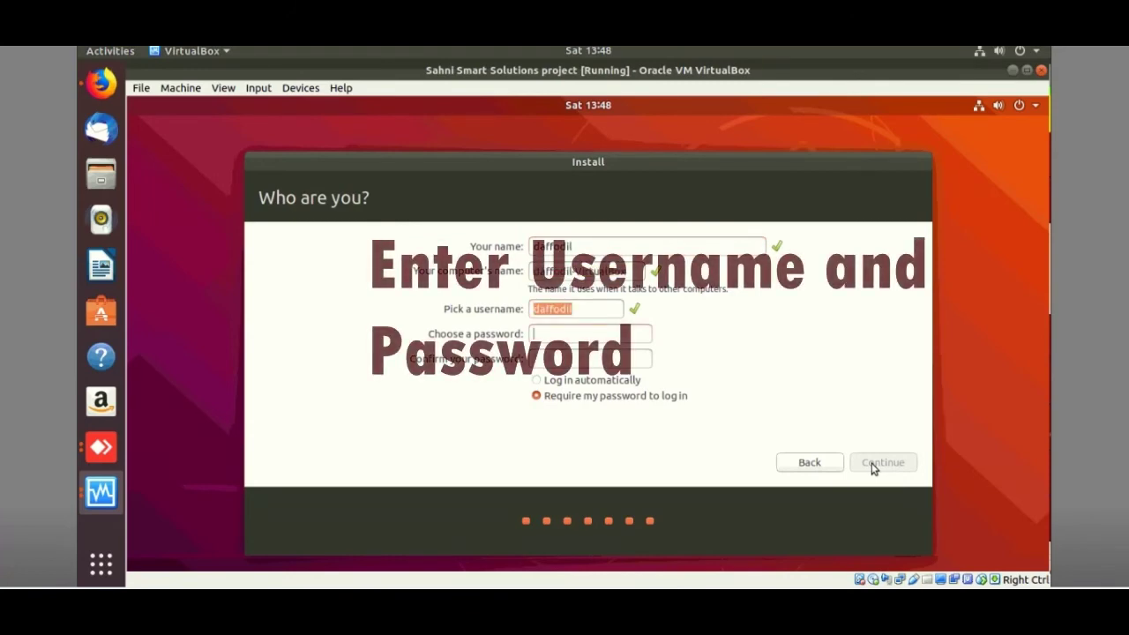
{"action": "key", "text": "Tab"}
{"action": "type", "text": "1234"}
{"action": "key", "text": "Tab"}
{"action": "type", "text": "1234"}
{"action": "left_click", "coordinate": [871, 465]}
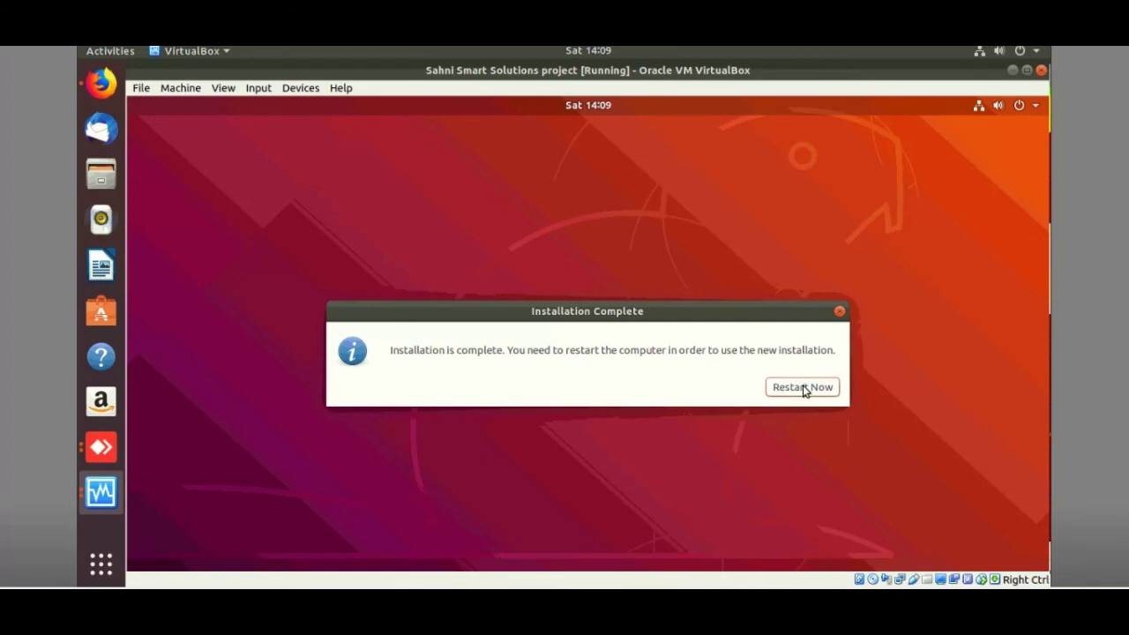
Reboot into the installed Ubuntu and log in to the new account with its password.
{"action": "left_click", "coordinate": [803, 388]}
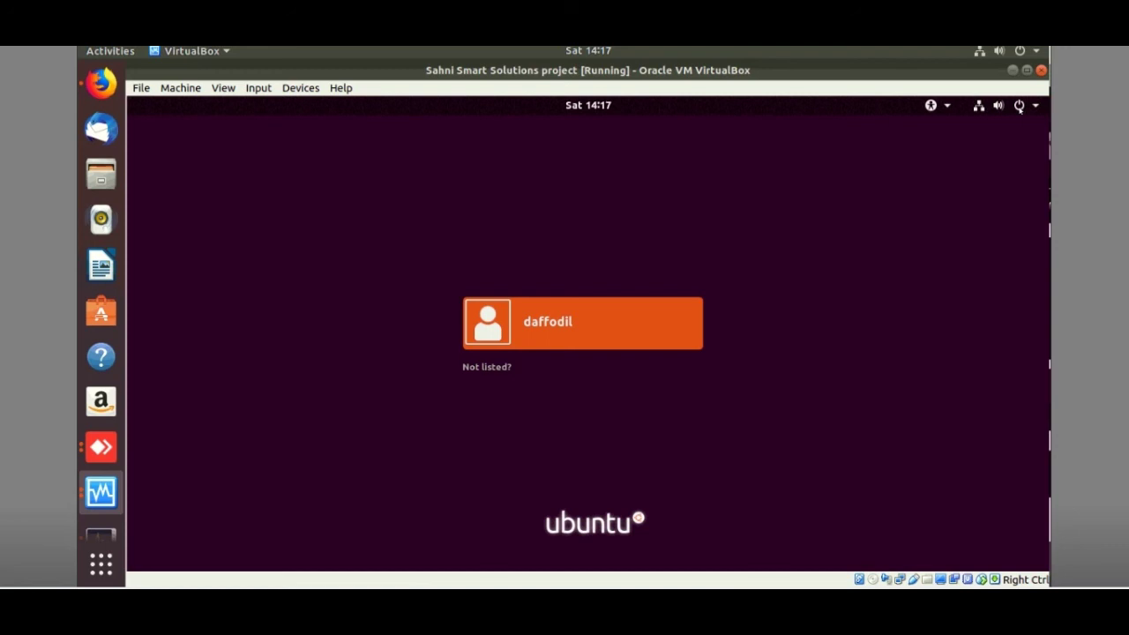
{"action": "key", "text": "Return"}
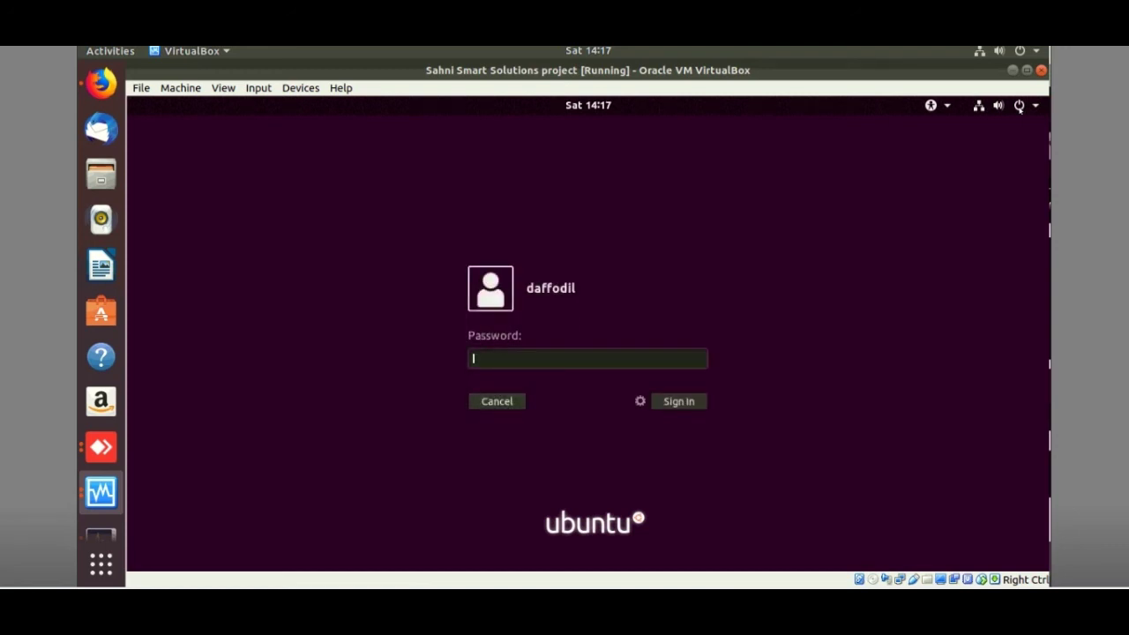
{"action": "type", "text": "******"}
{"action": "key", "text": "Return"}
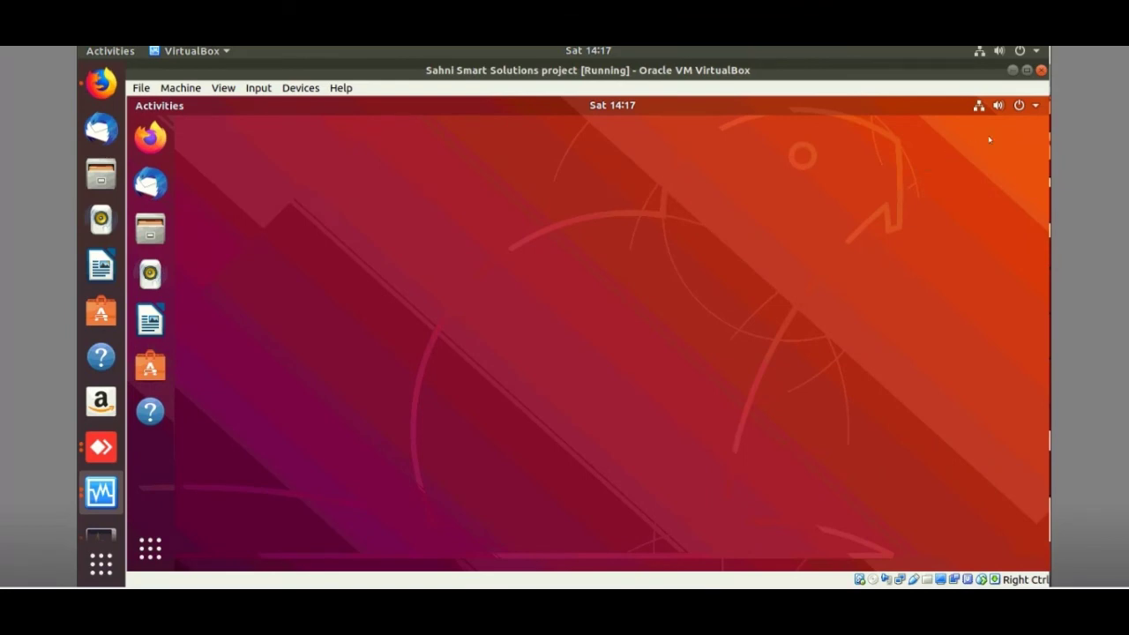
Open Account Settings from the system menu's user entry, then minimize the Users settings window.
{"action": "left_click", "coordinate": [1019, 107]}
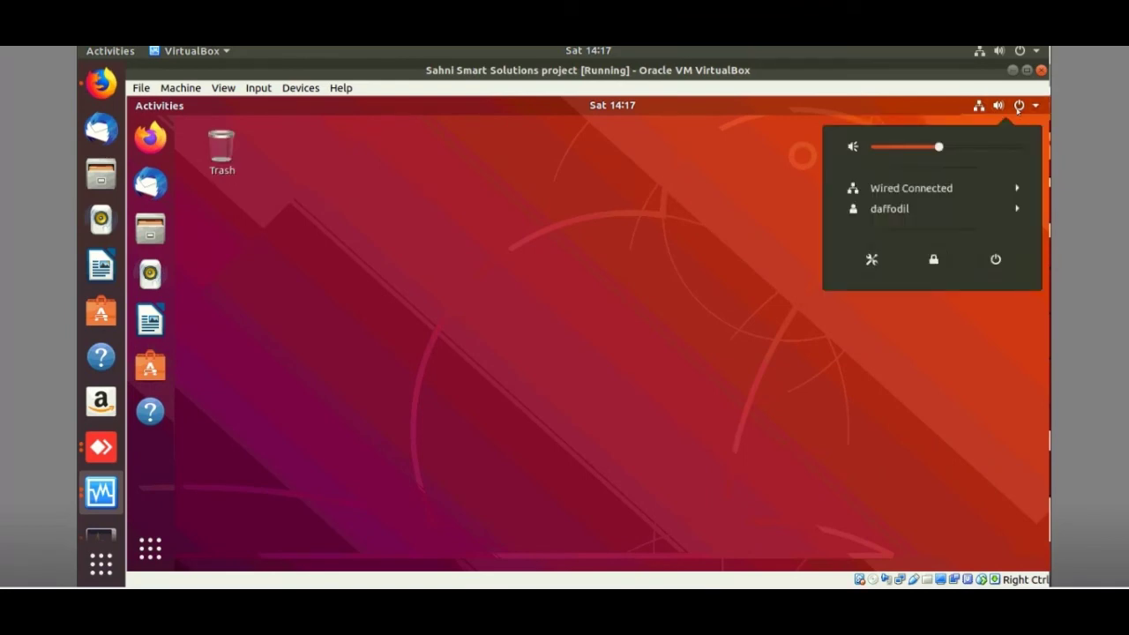
{"action": "left_click", "coordinate": [897, 209]}
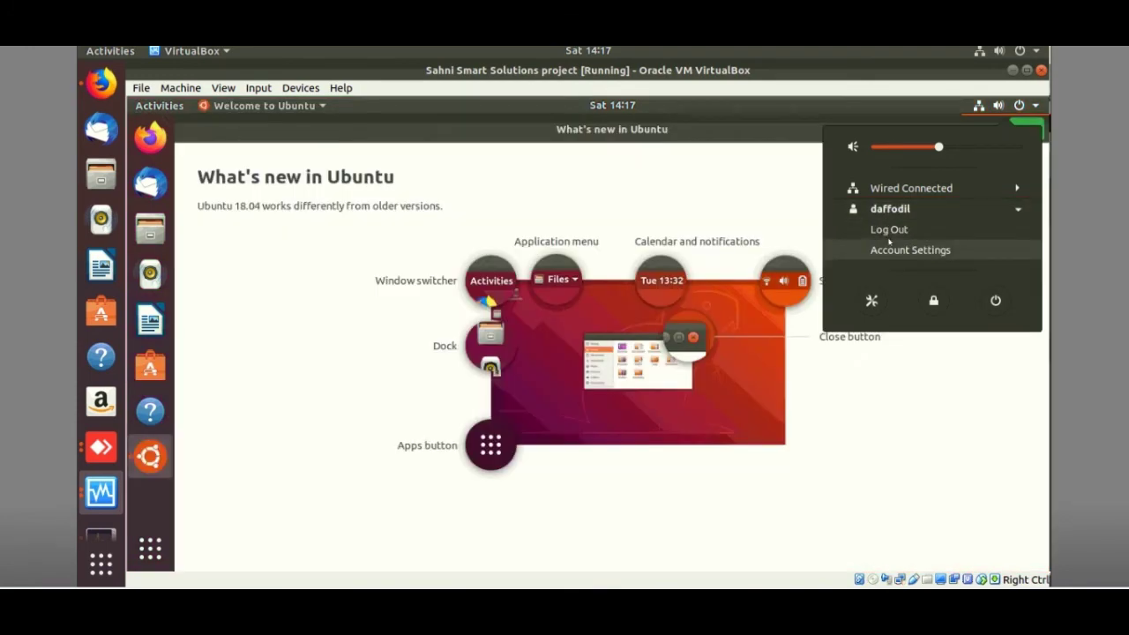
{"action": "left_click", "coordinate": [891, 249]}
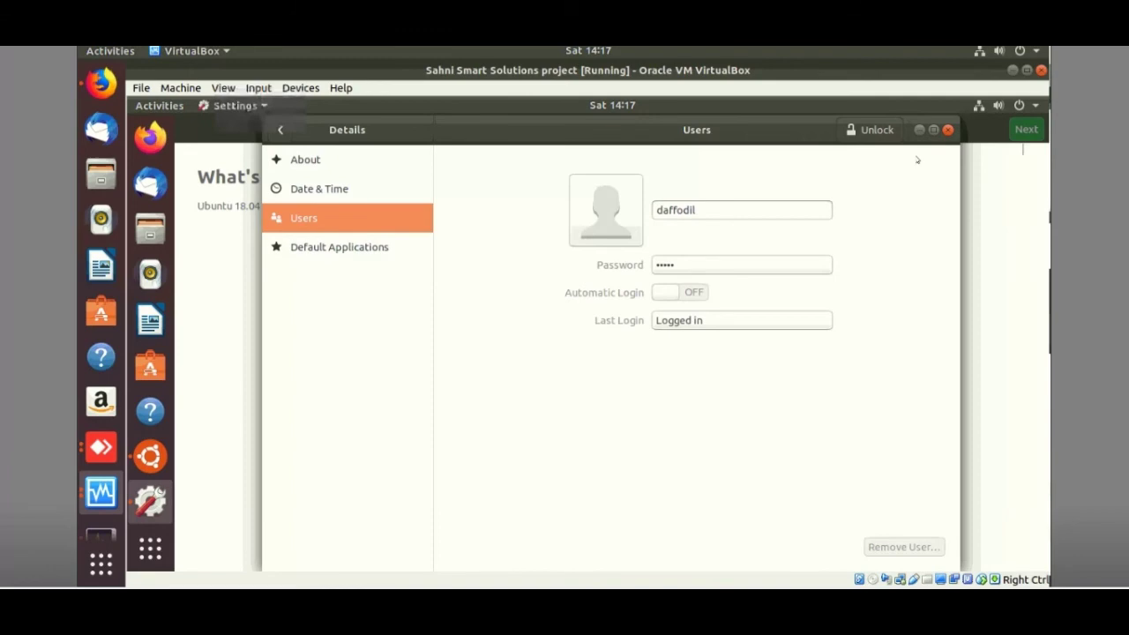
{"action": "left_click", "coordinate": [919, 130]}
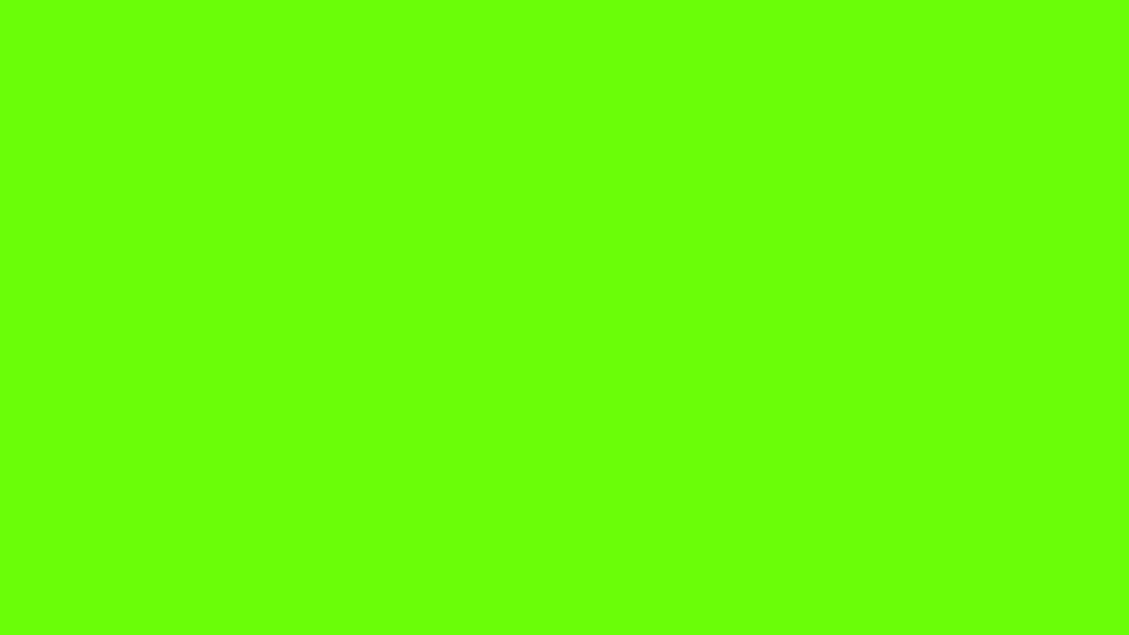